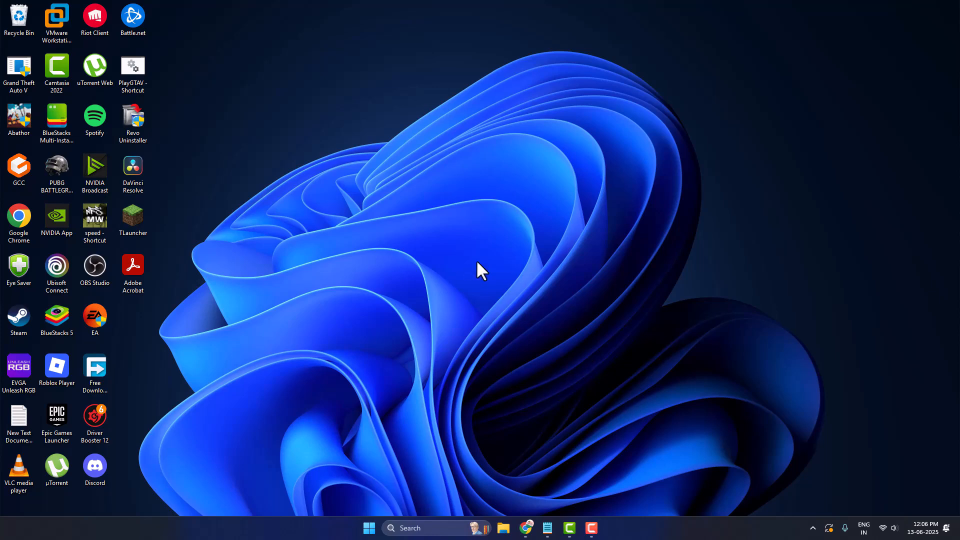
- Open Chrome and search Google for driver booster
left_click(526, 528)
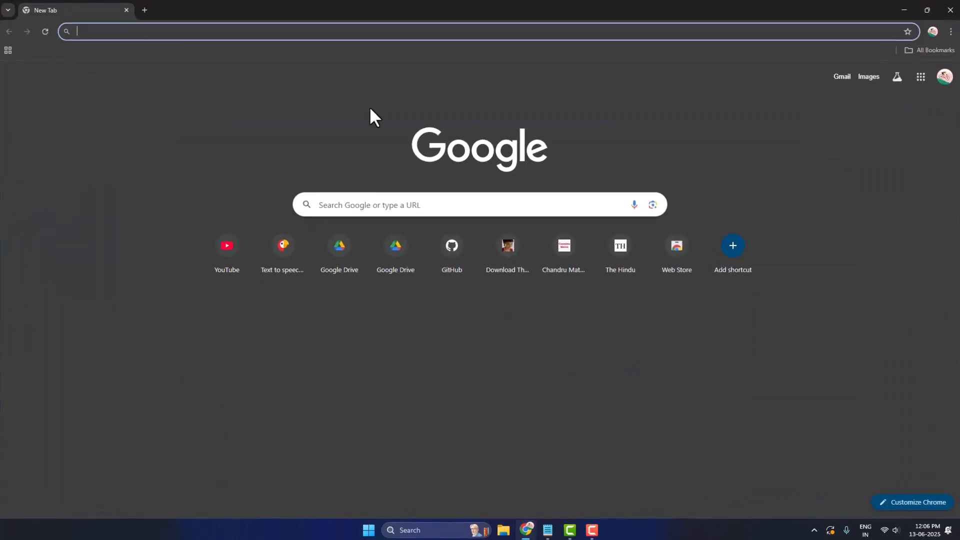
left_click(325, 35)
type("dri")
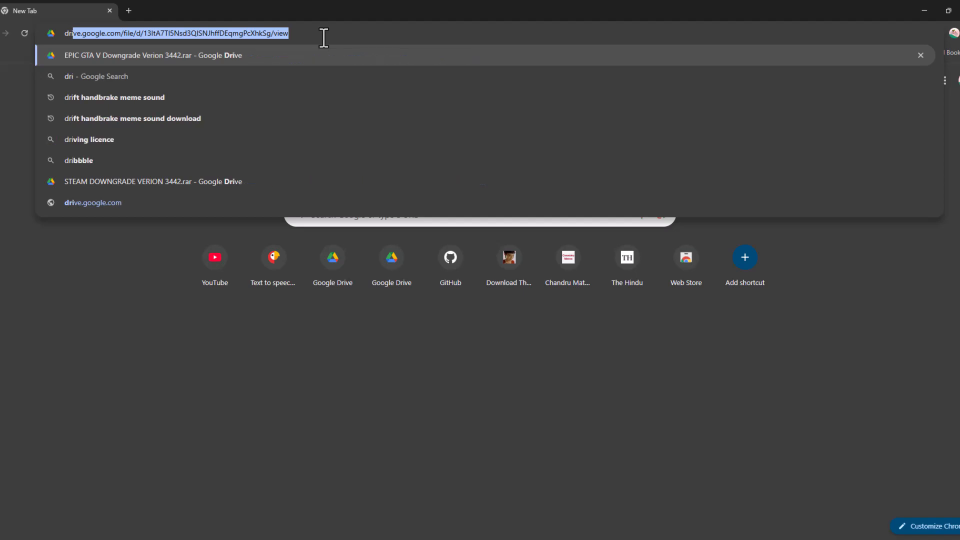
type("ver")
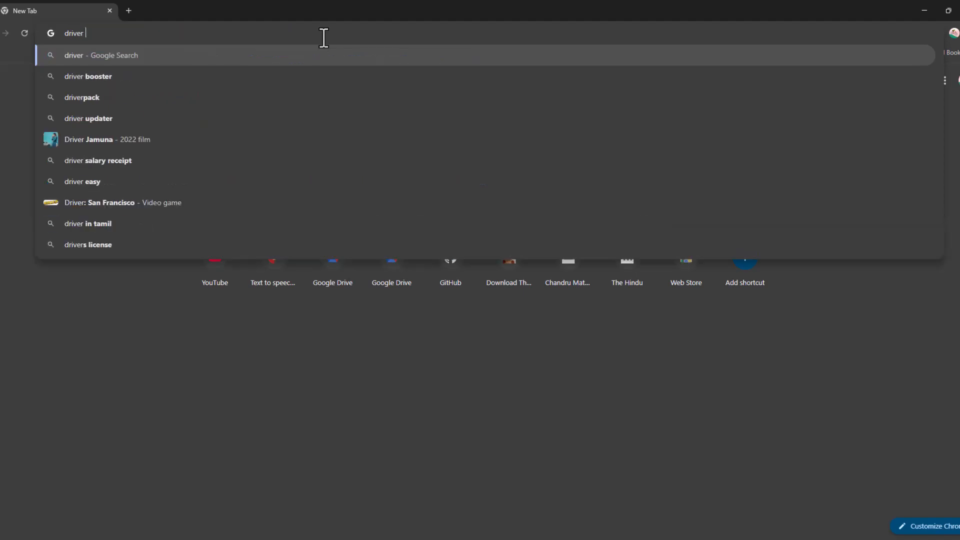
key("Down")
key("Return")
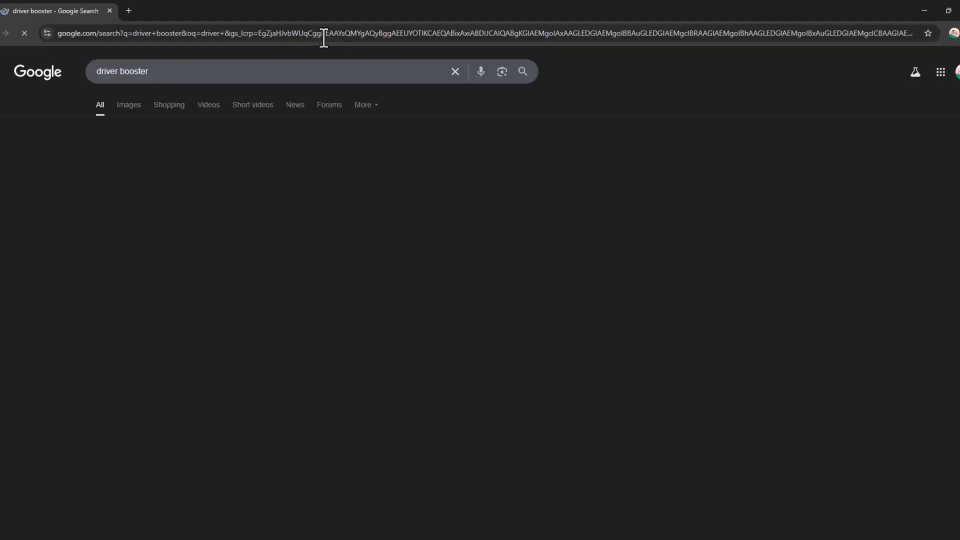
- Download the free Driver Booster 12 installer from the IObit site, check it among the recent downloads, and minimize the browser
left_click(179, 161)
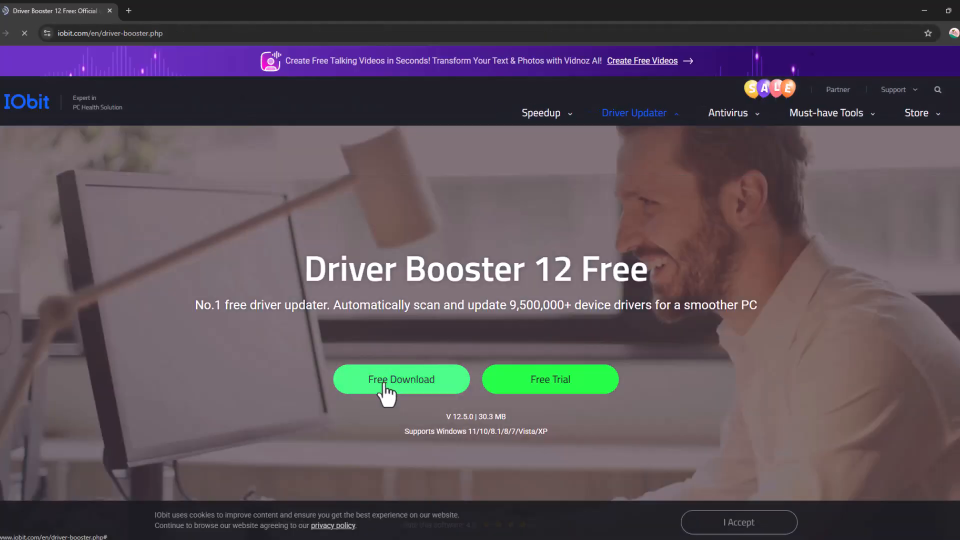
left_click(385, 384)
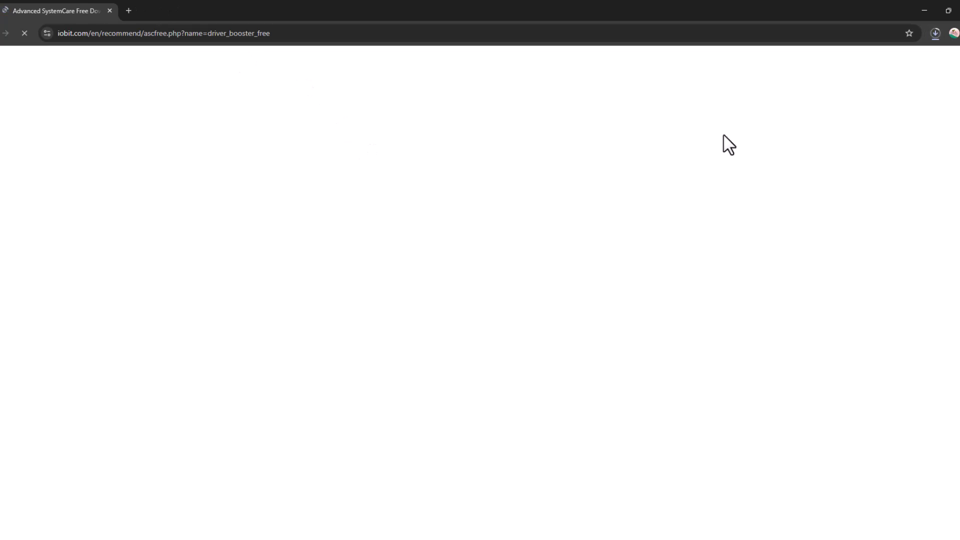
left_click(936, 33)
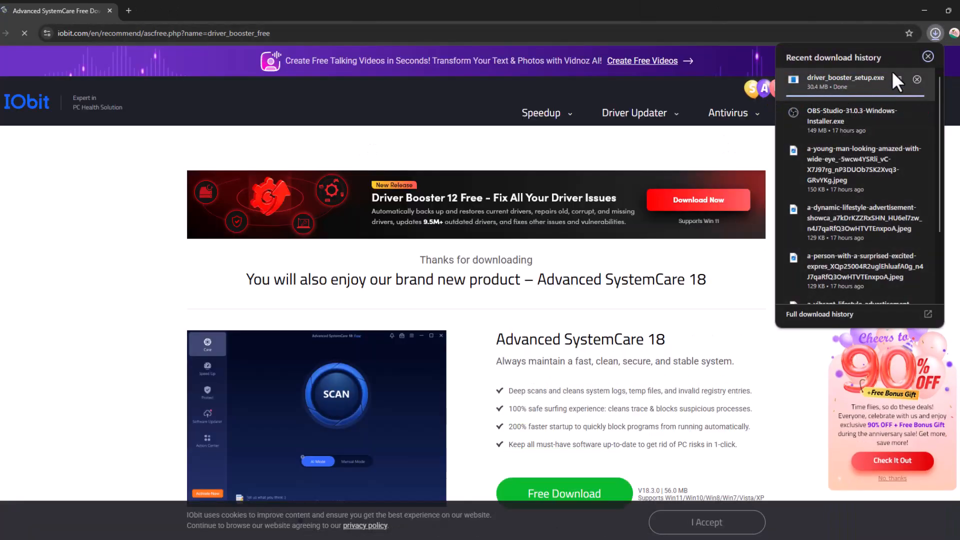
left_click(920, 10)
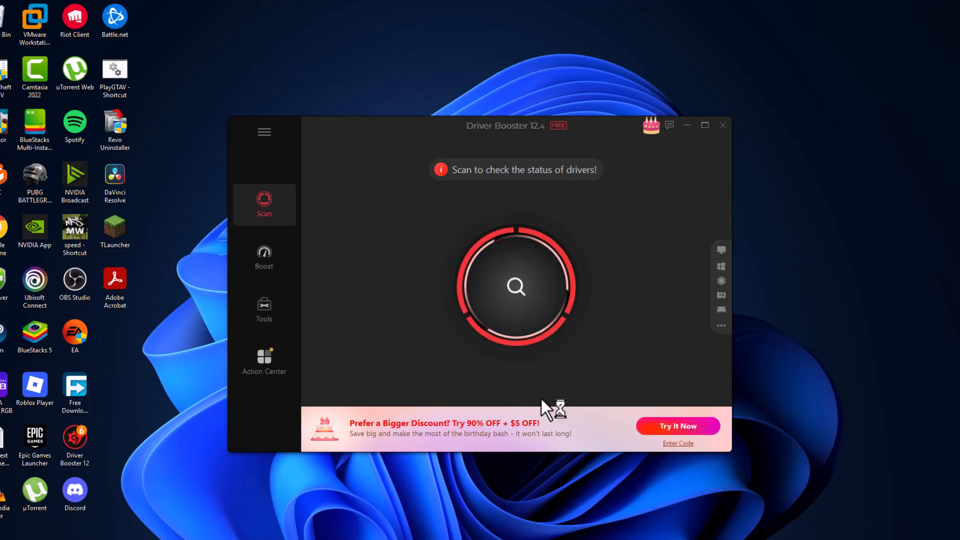
- Scan the computer's drivers in Driver Booster and review the lists of outdated and up-to-date drivers
left_click(650, 166)
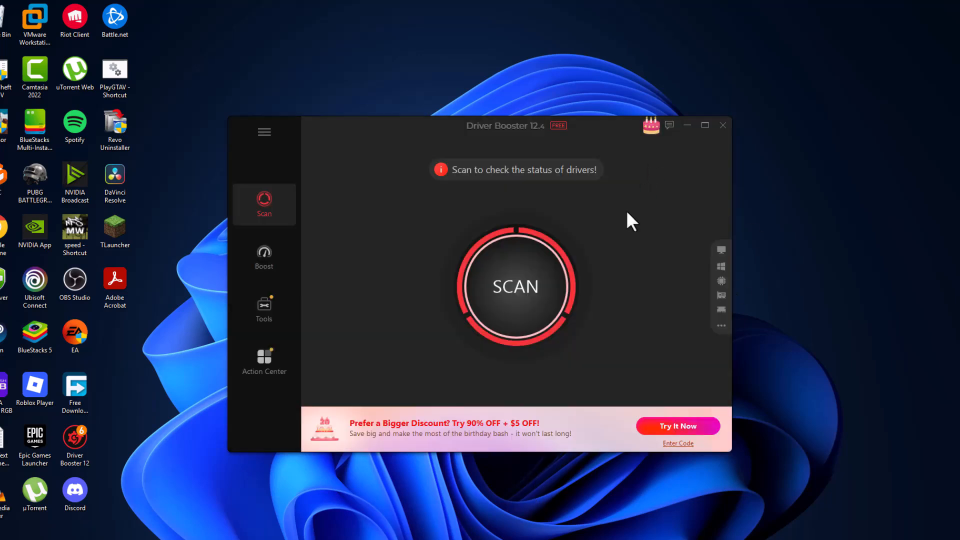
left_click(526, 286)
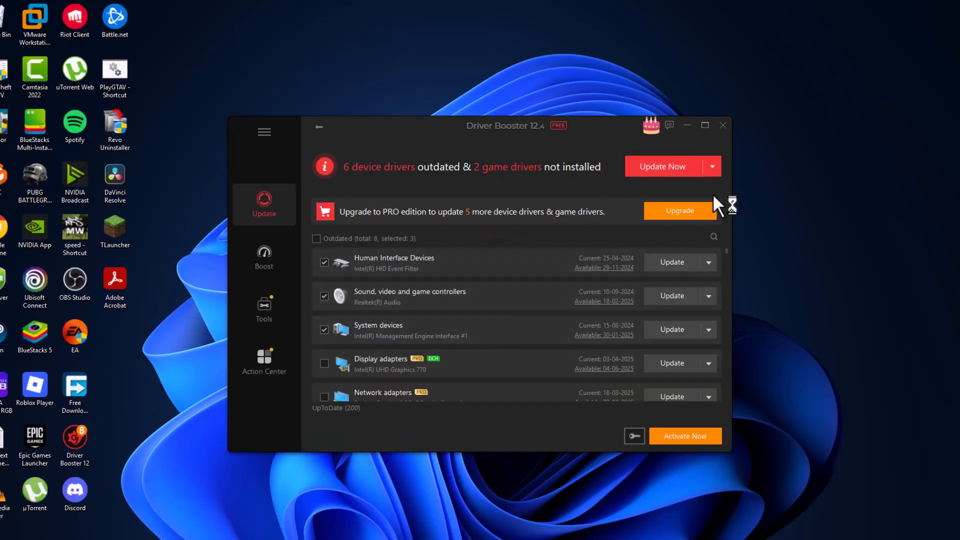
left_click(714, 236)
scroll(725, 250, "down", 5)
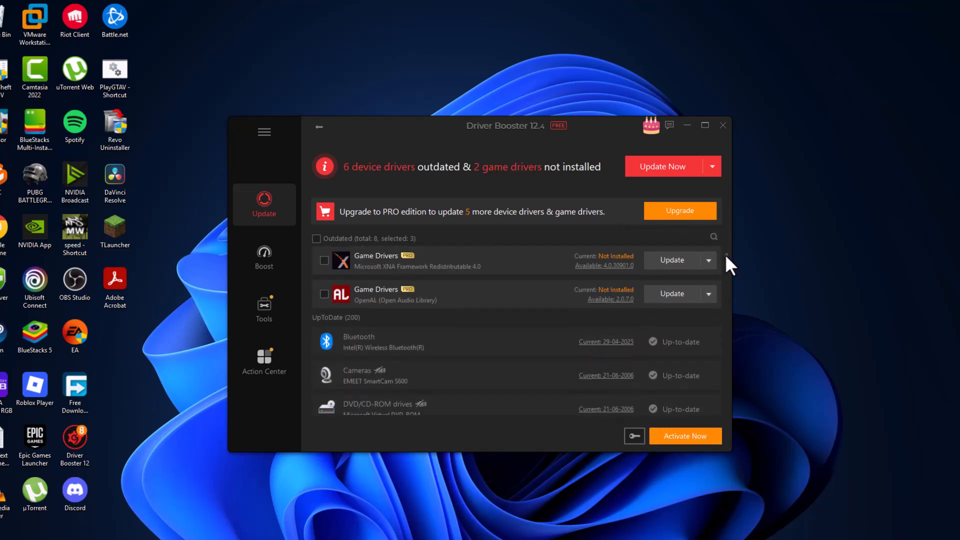
scroll(722, 253, "up", 3)
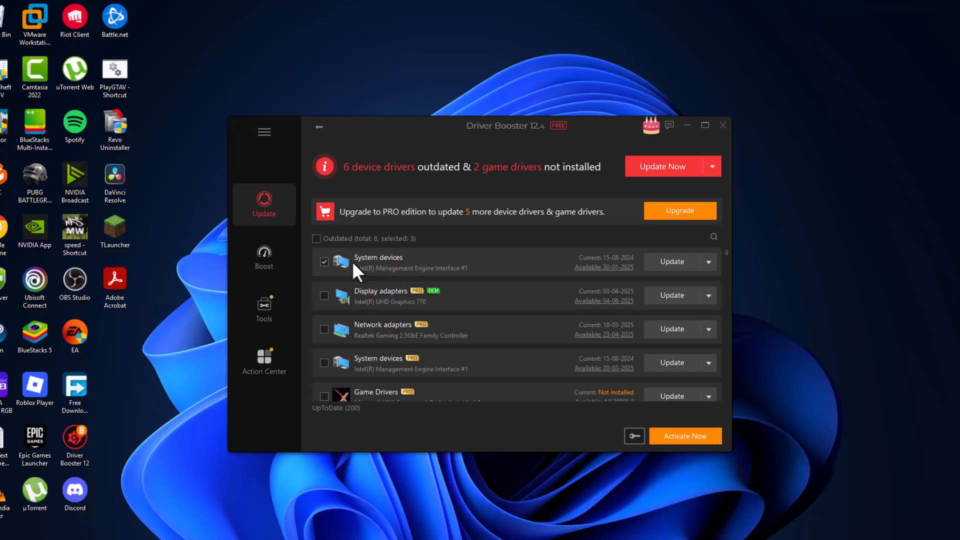
scroll(724, 253, "down", 5)
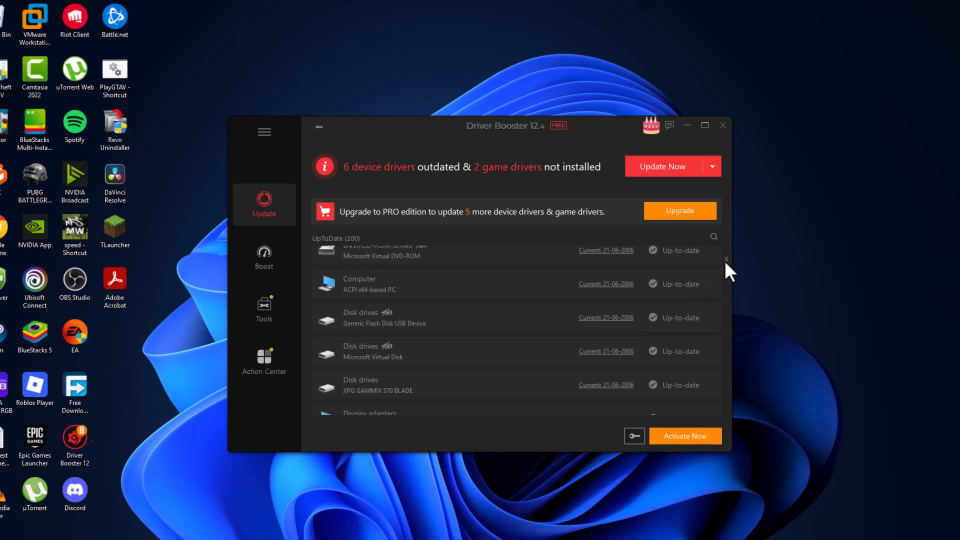
left_click_drag(724, 260, 724, 250)
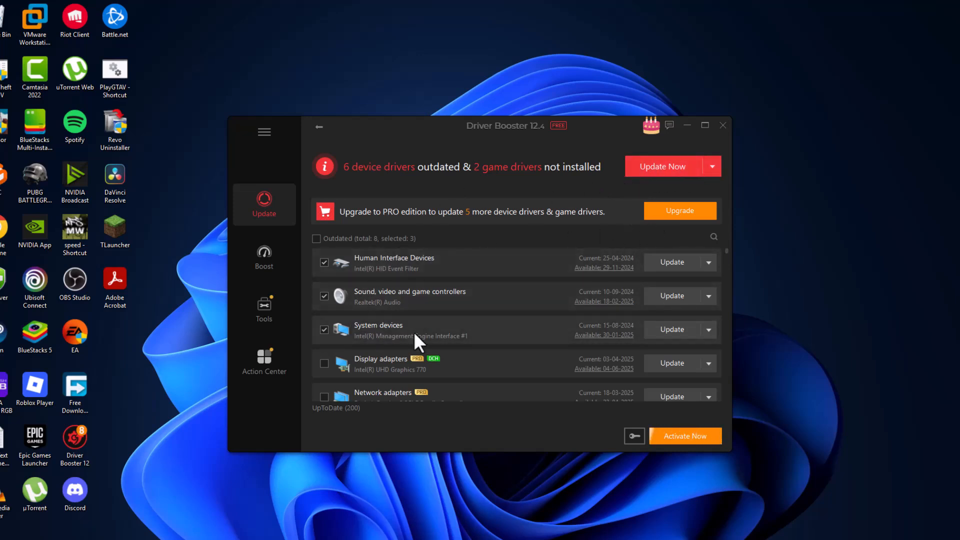
left_click(686, 126)
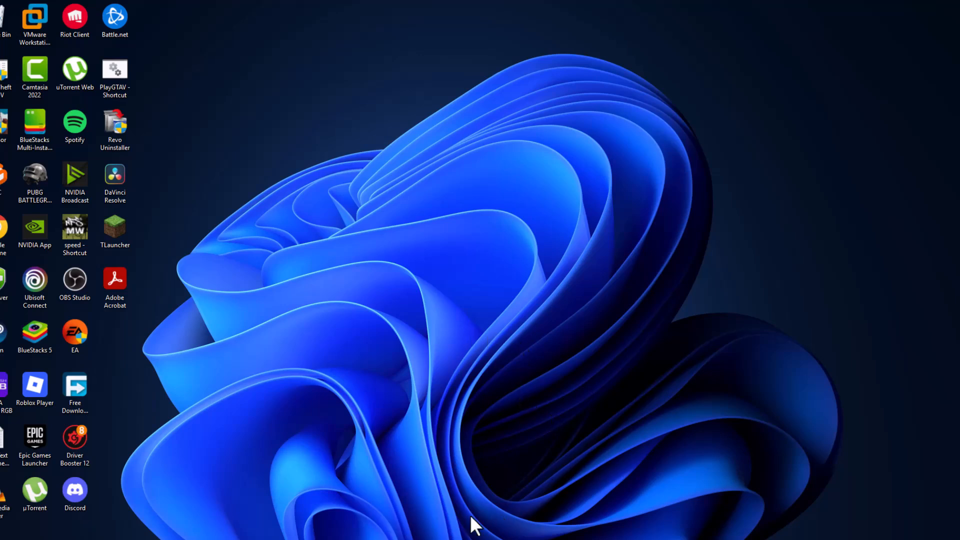
- Switch to new.txt in Notepad and examine the motherboard vendors' download links, including those for GIGABYTE, ASUS and MSI
left_click(515, 539)
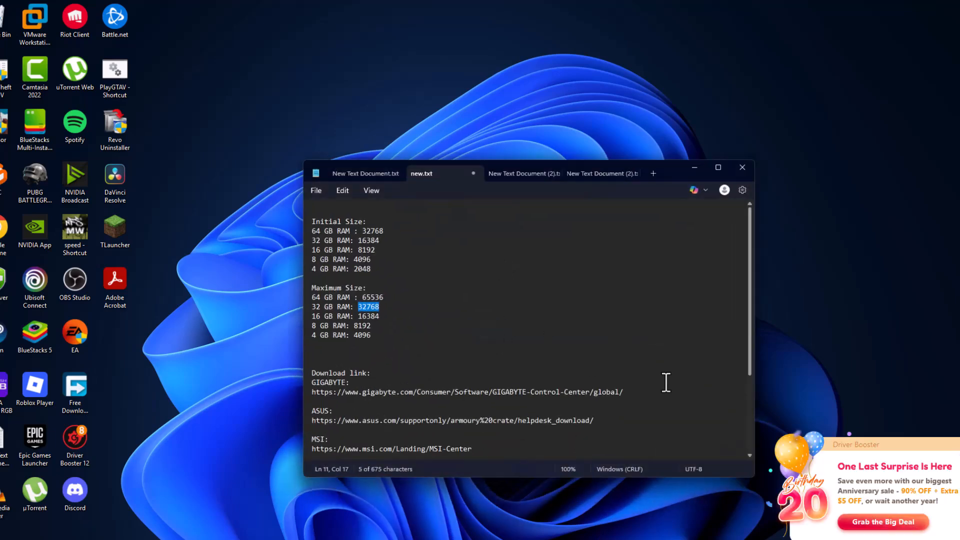
left_click_drag(751, 351, 750, 444)
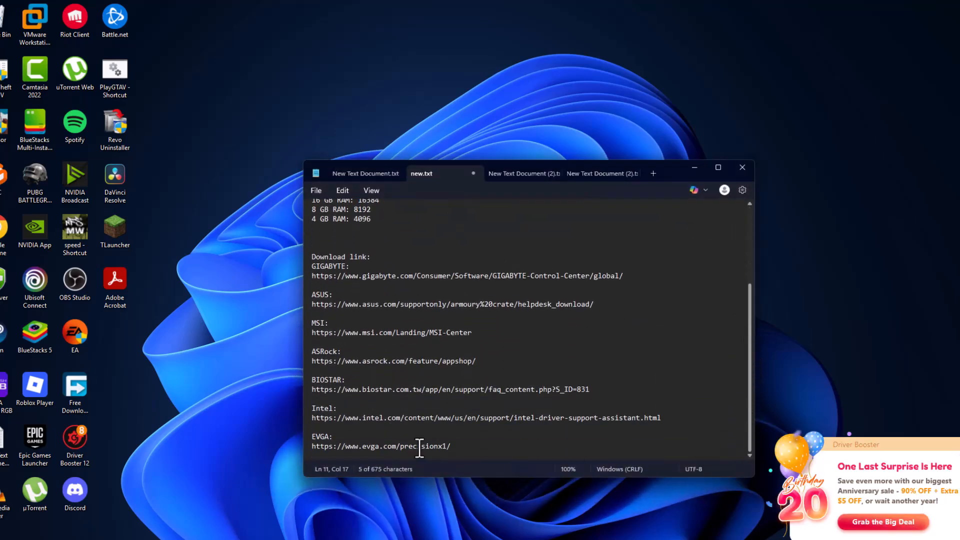
left_click_drag(467, 447, 304, 256)
left_click(436, 438)
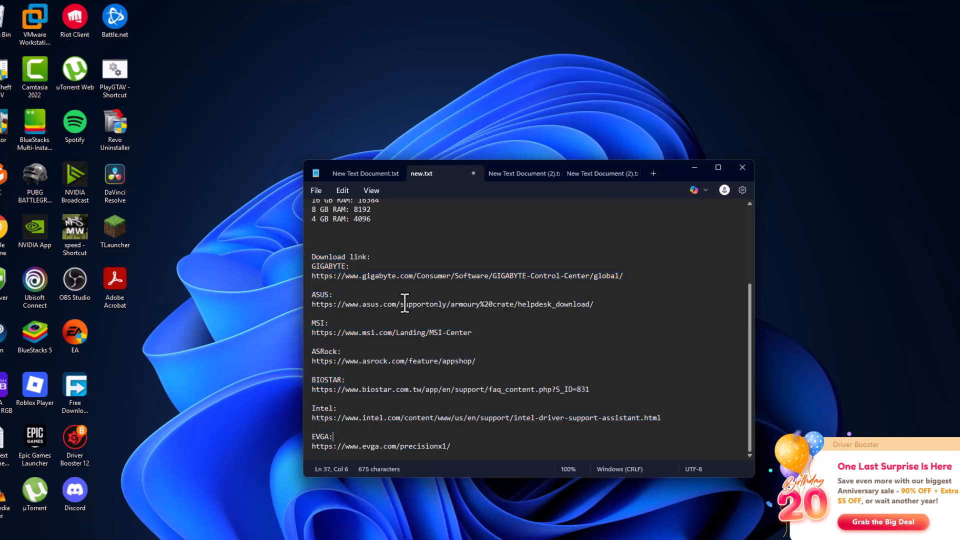
triple_click(381, 275)
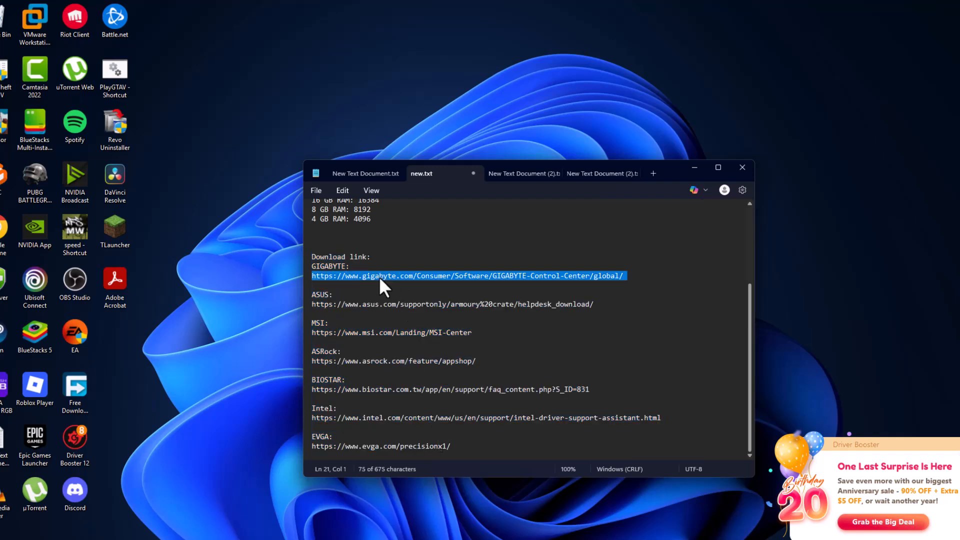
left_click(386, 291)
triple_click(367, 304)
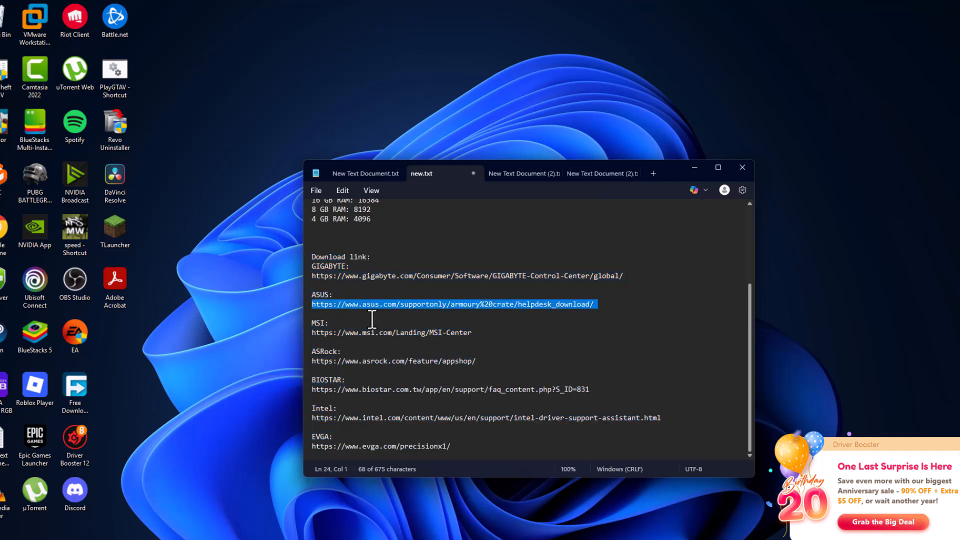
double_click(369, 333)
triple_click(393, 334)
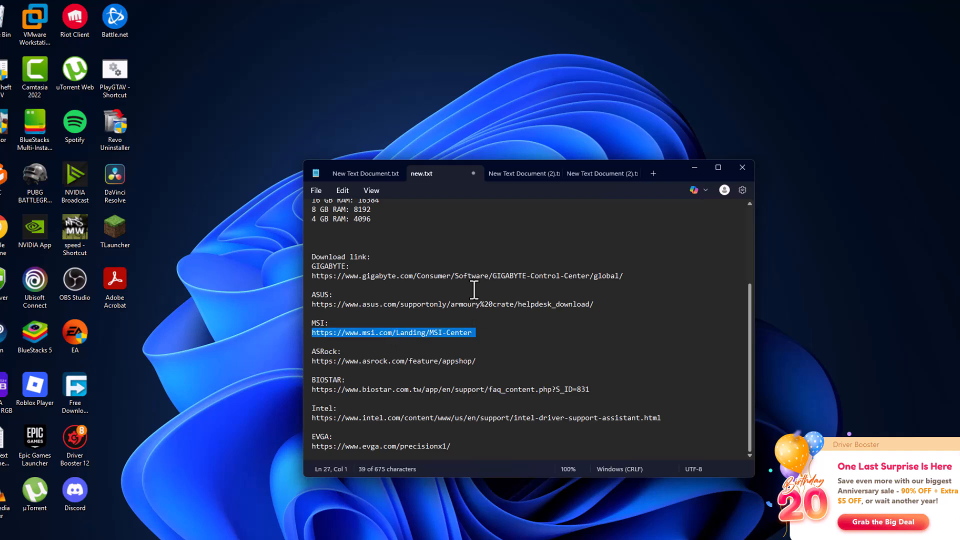
triple_click(456, 277)
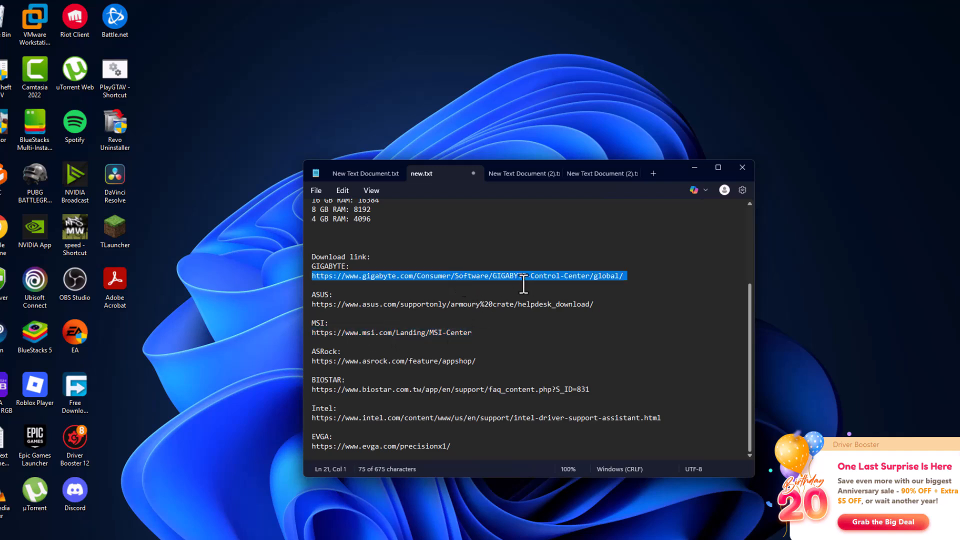
left_click(496, 276)
left_click_drag(496, 280, 593, 278)
left_click(620, 278)
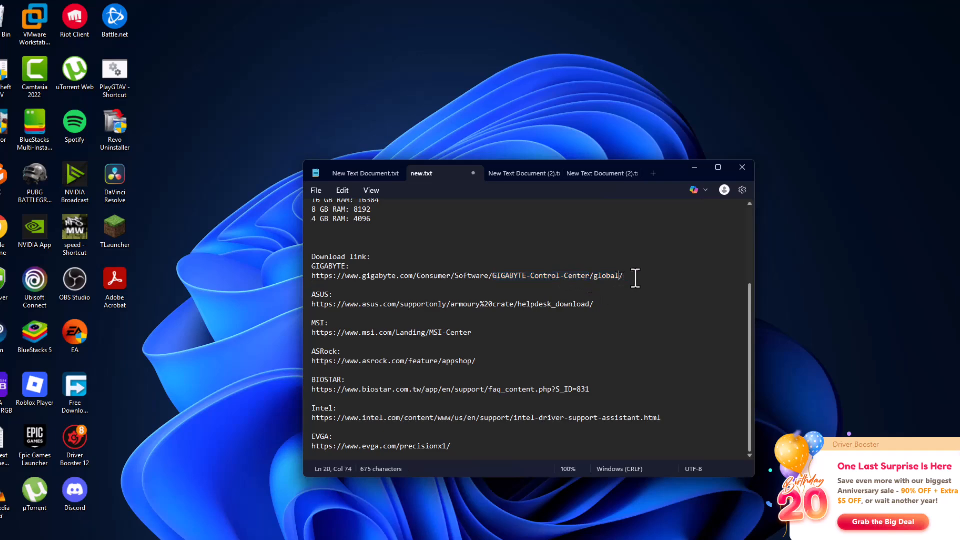
left_click(695, 168)
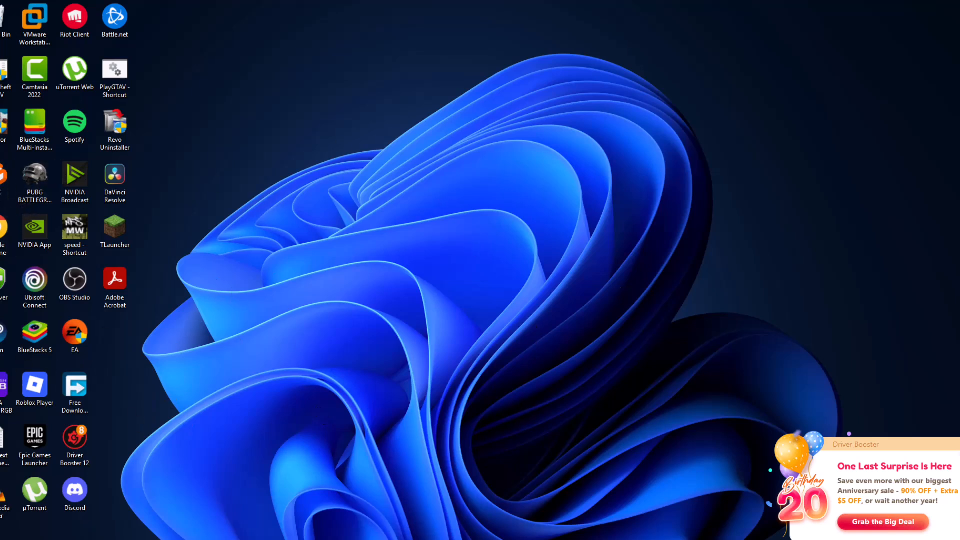
- Open GIGABYTE Control Center, install all the available driver and software updates with the restart accepted, and close the program
double_click(2, 176)
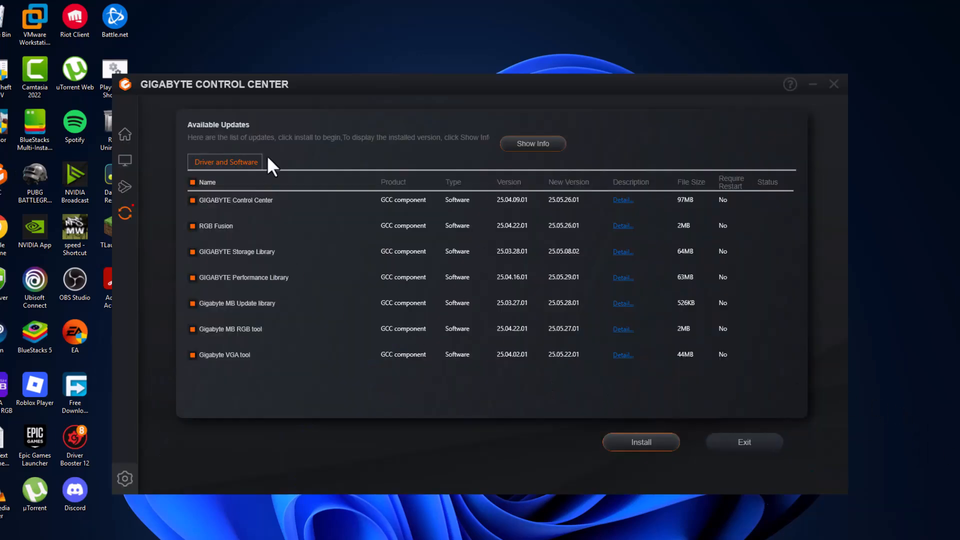
left_click(125, 135)
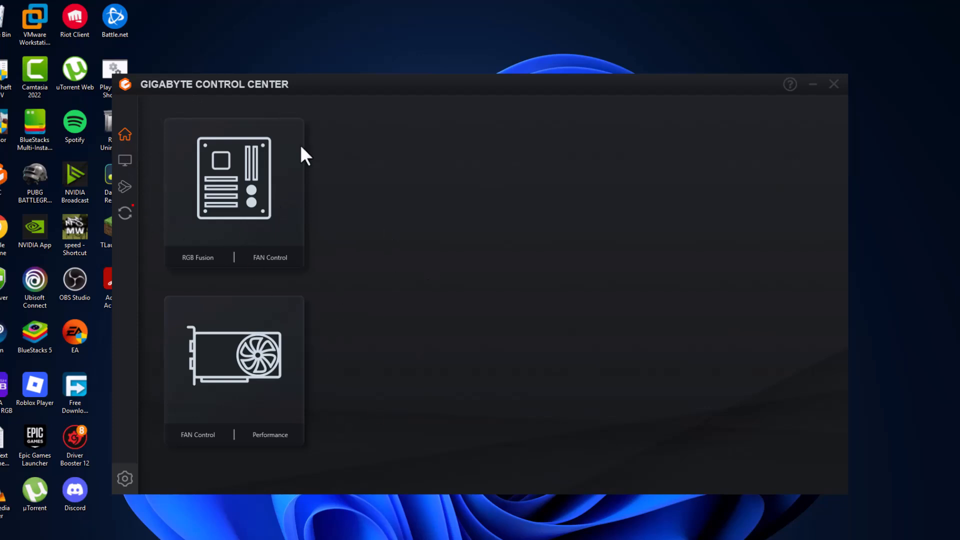
left_click(126, 214)
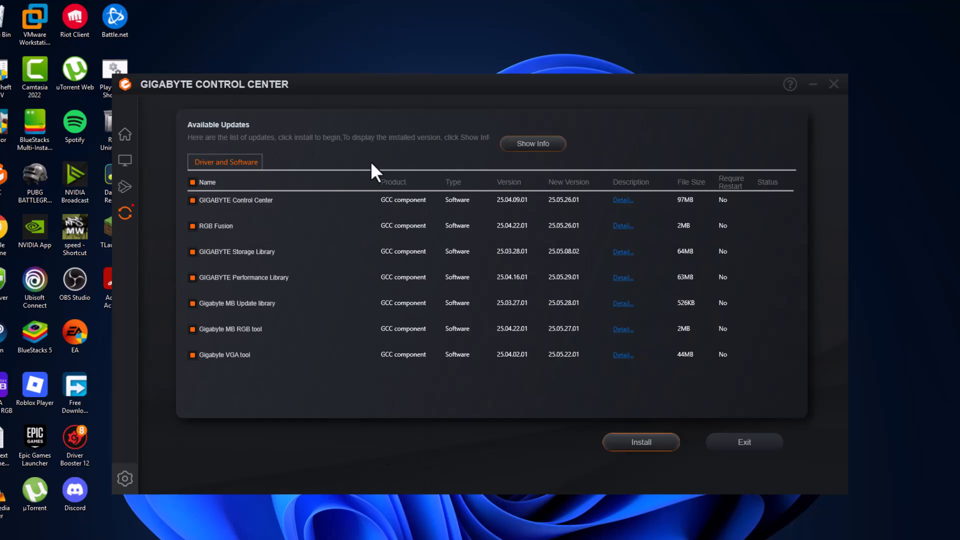
left_click(645, 461)
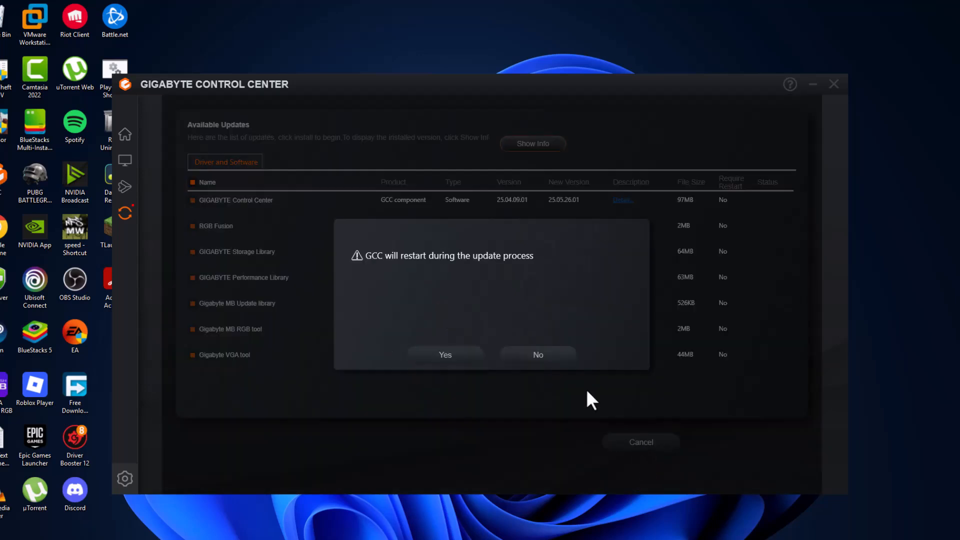
left_click(445, 355)
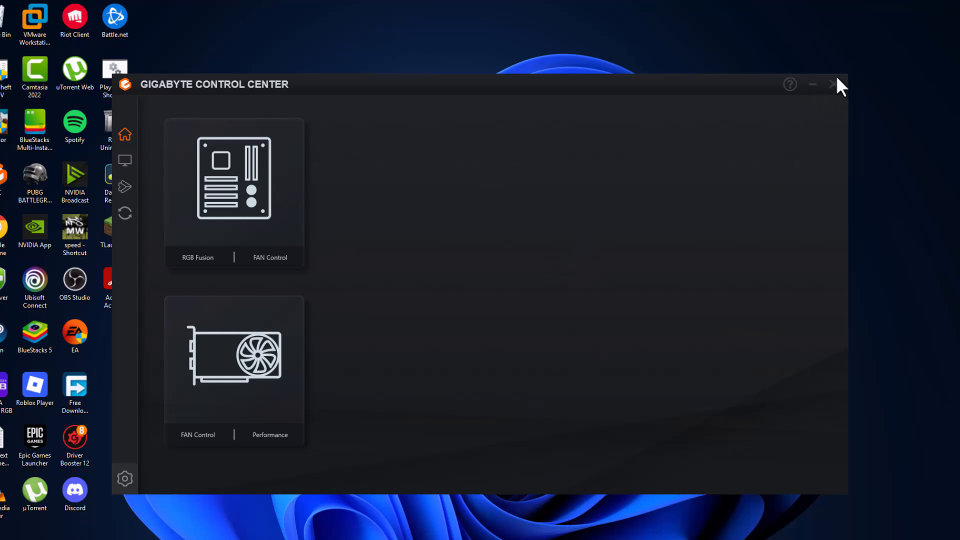
left_click(834, 88)
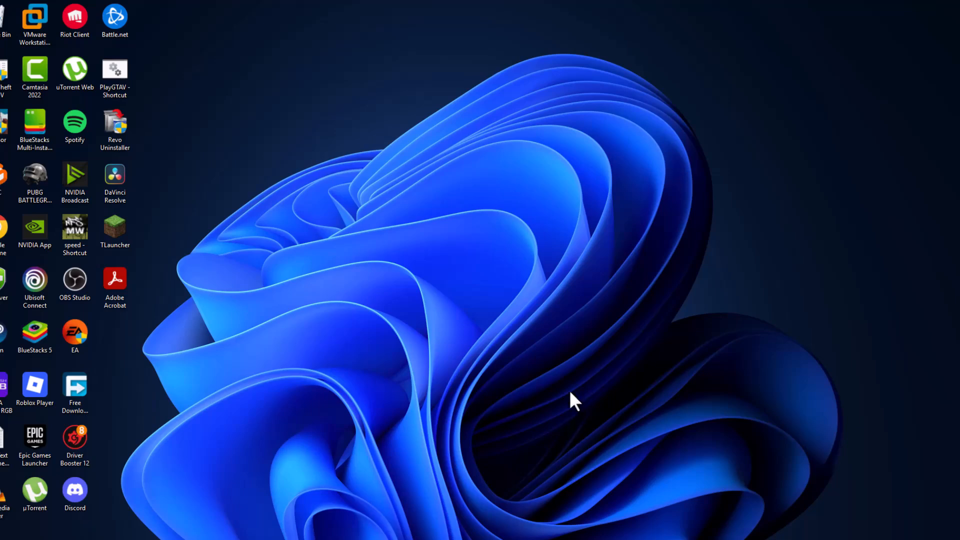
- Search Windows for edit power and open the Edit power plan settings
key("super+s")
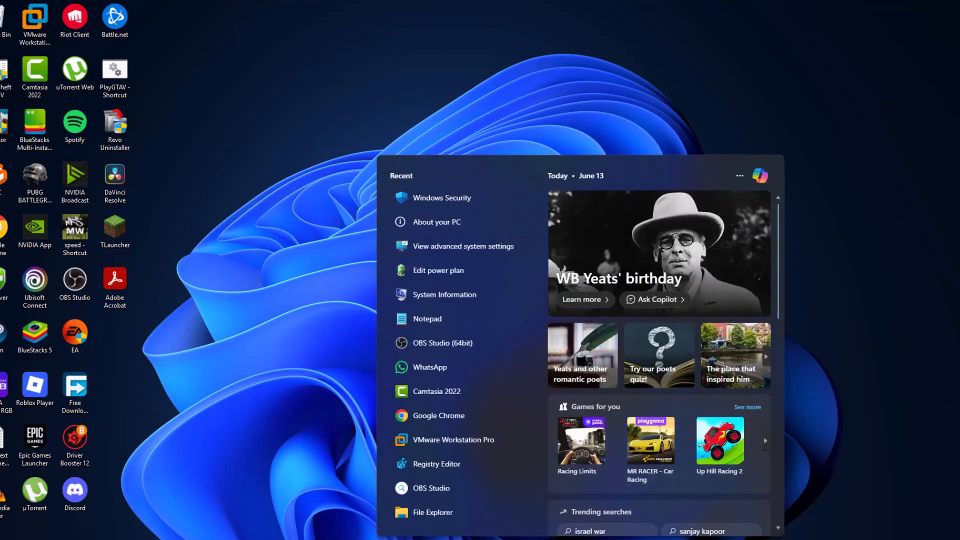
type("edit")
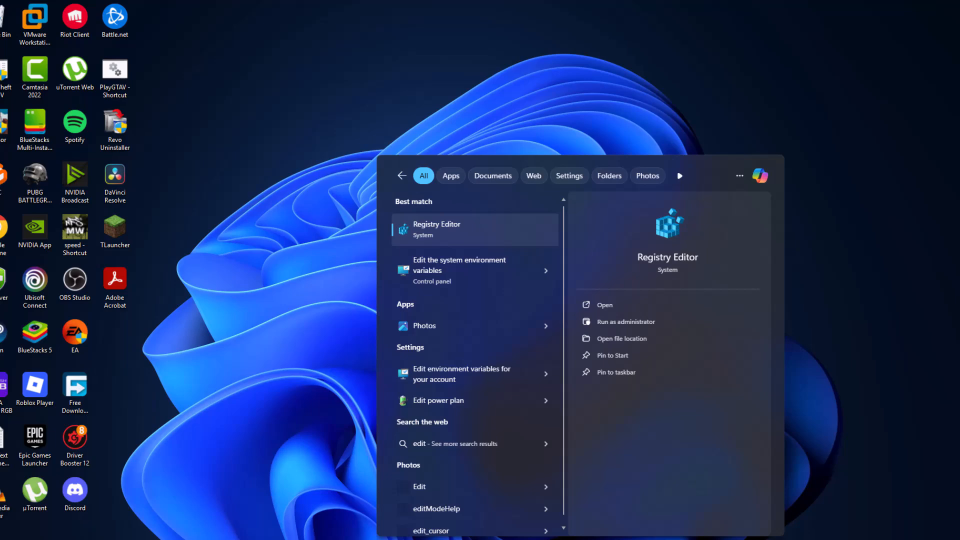
type(" power")
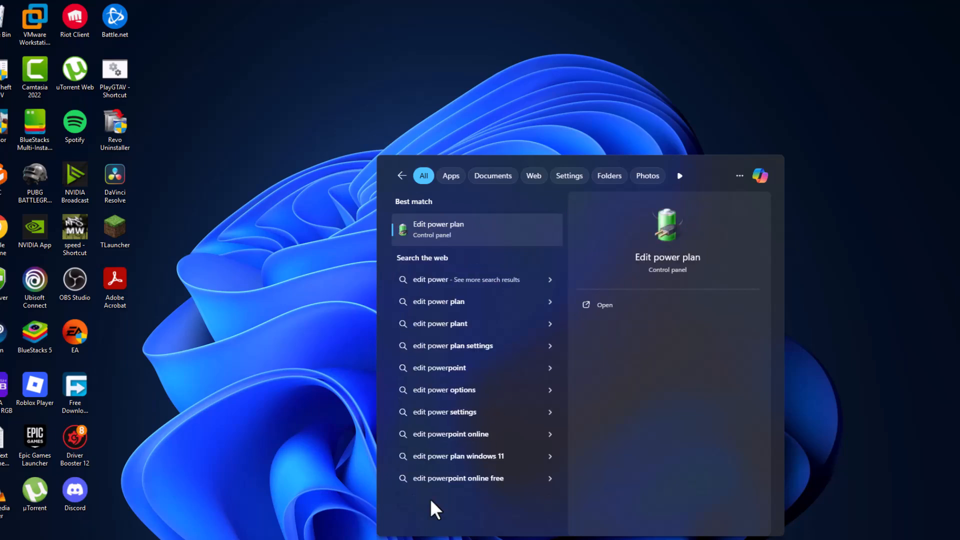
left_click(452, 228)
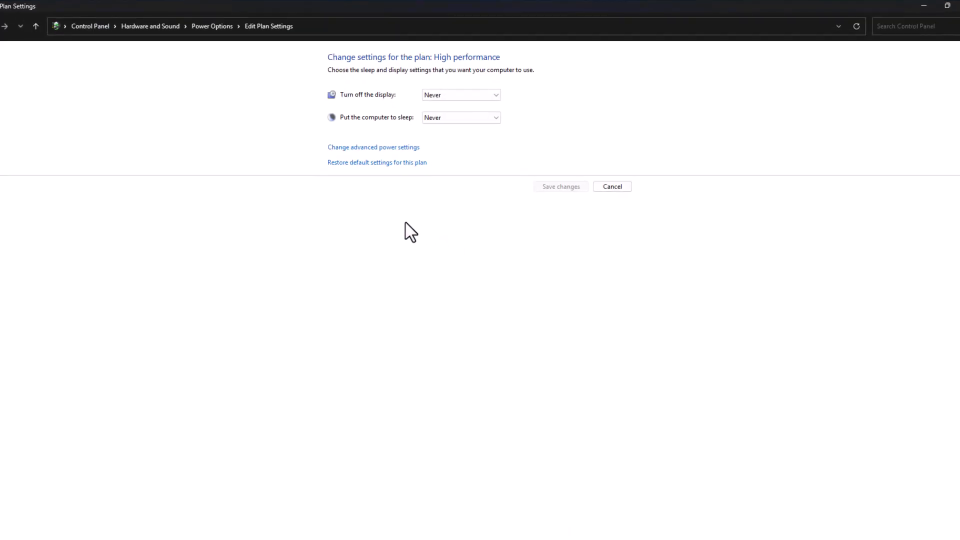
- Set both the display turn-off time and the computer sleep time of the High performance plan to Never
left_click(436, 95)
left_click(440, 224)
left_click(450, 95)
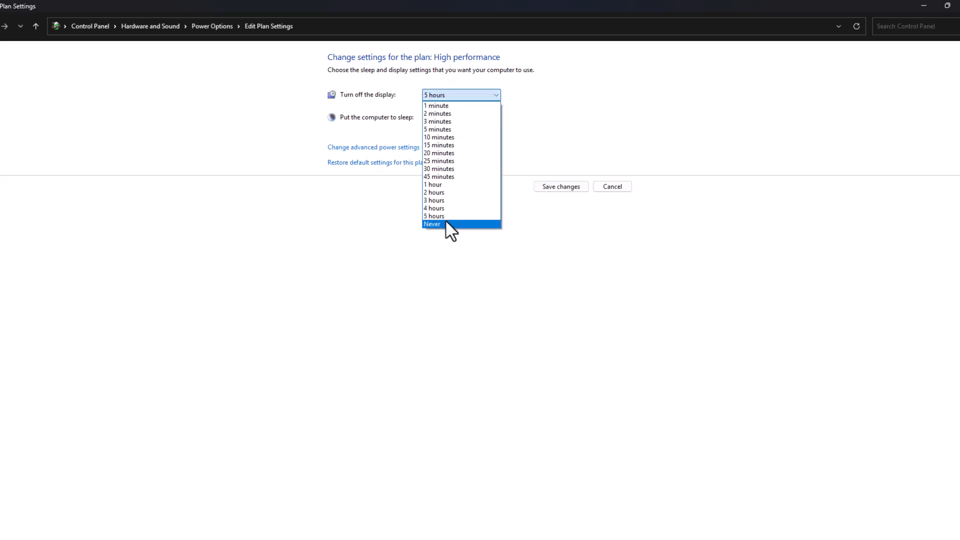
left_click(448, 224)
left_click(440, 117)
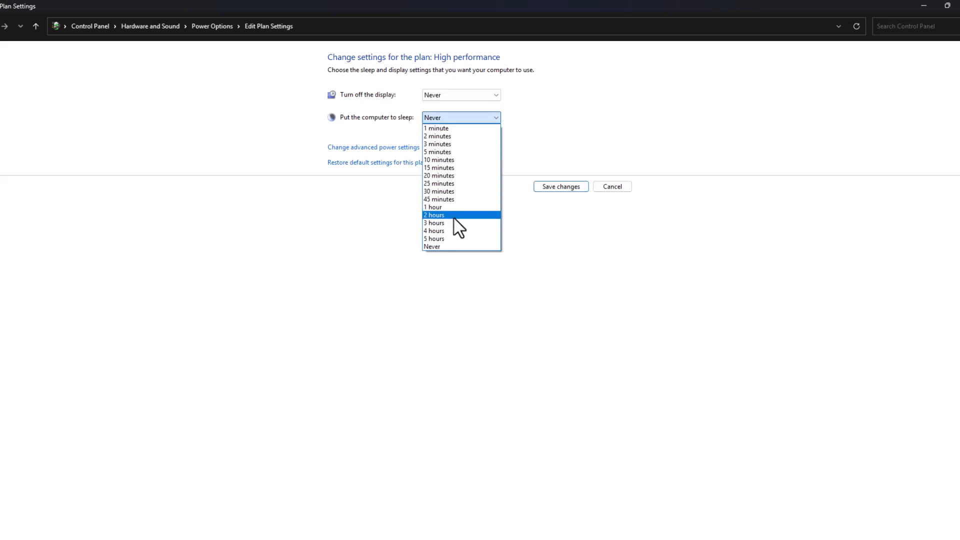
left_click(455, 247)
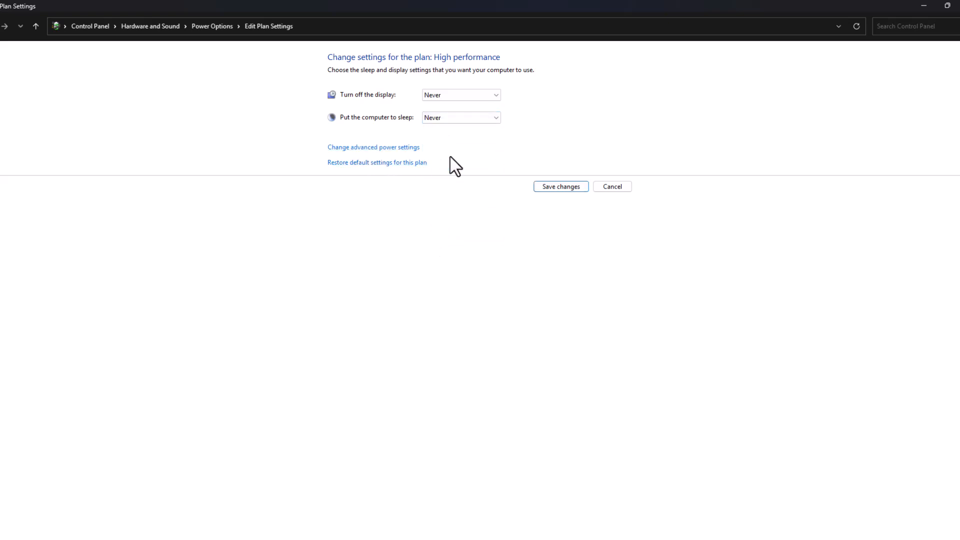
- Set PCI Express Link State Power Management to Off in the advanced power settings and save the plan changes
left_click(390, 147)
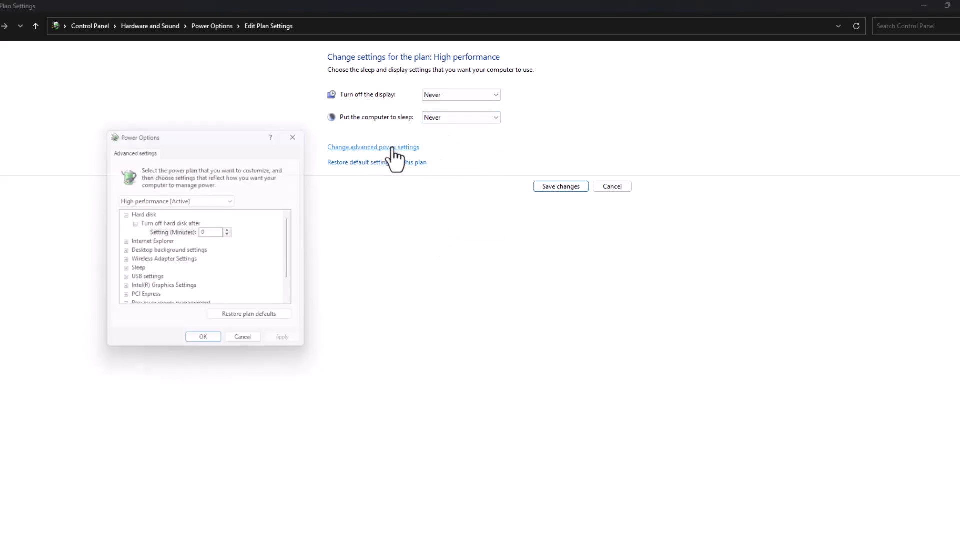
left_click_drag(296, 234, 303, 258)
left_click(123, 272)
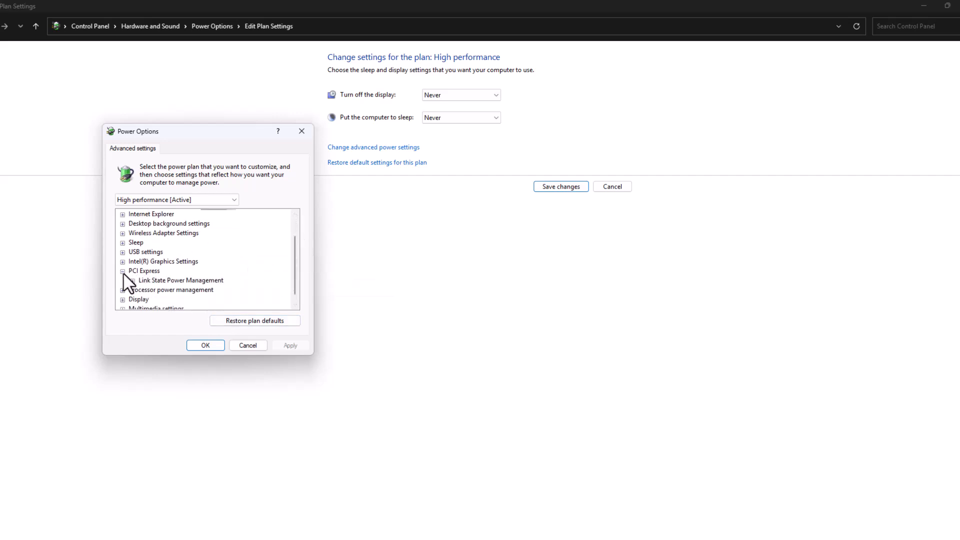
left_click(123, 273)
left_click(123, 272)
left_click(143, 282)
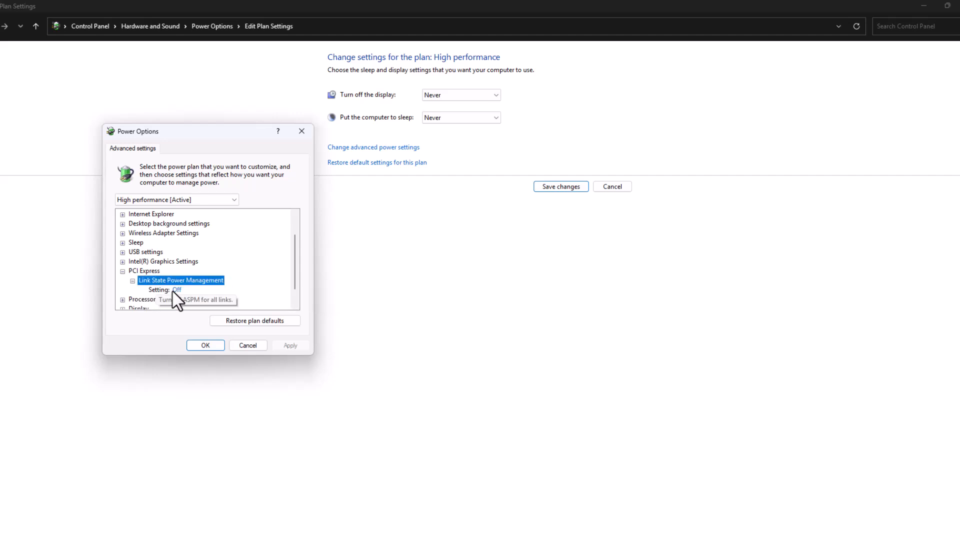
left_click(178, 290)
left_click(195, 290)
left_click(189, 300)
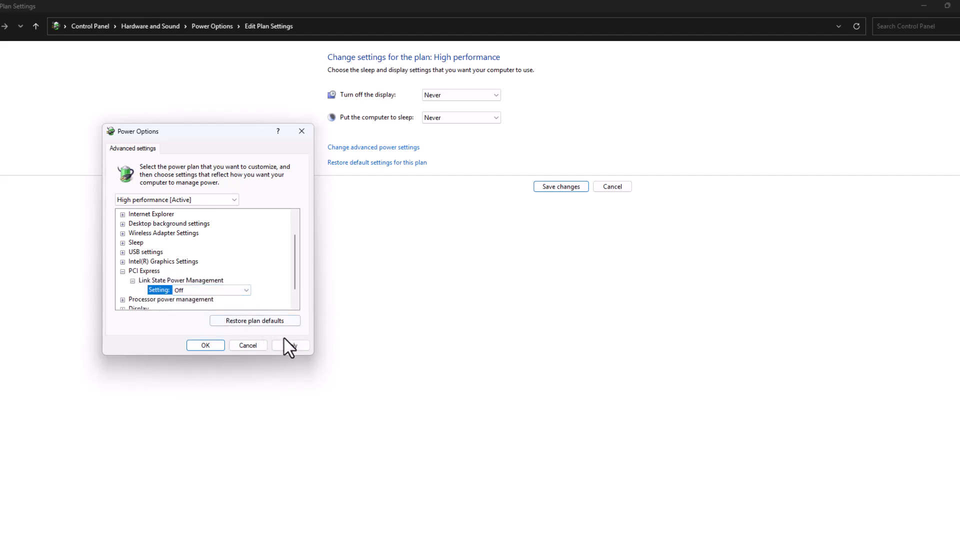
left_click(219, 348)
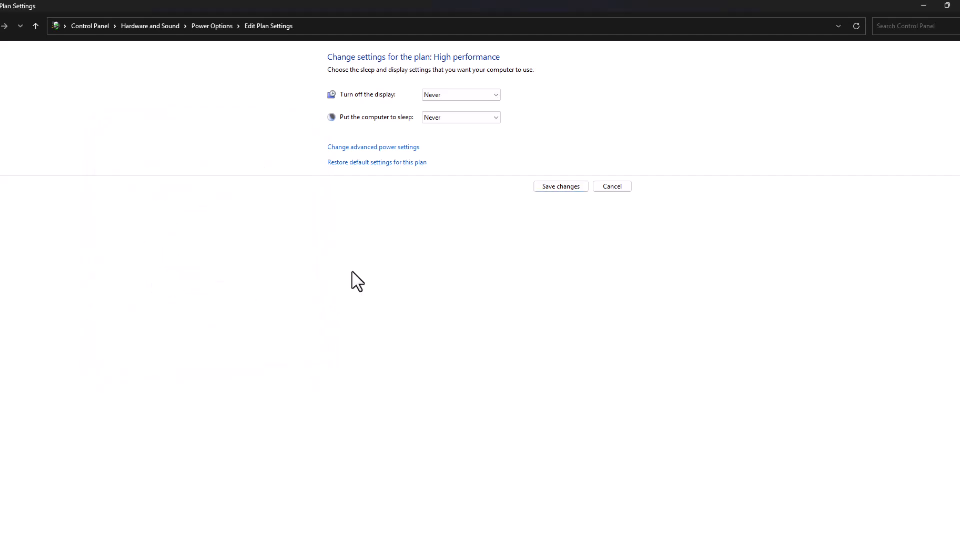
left_click(550, 189)
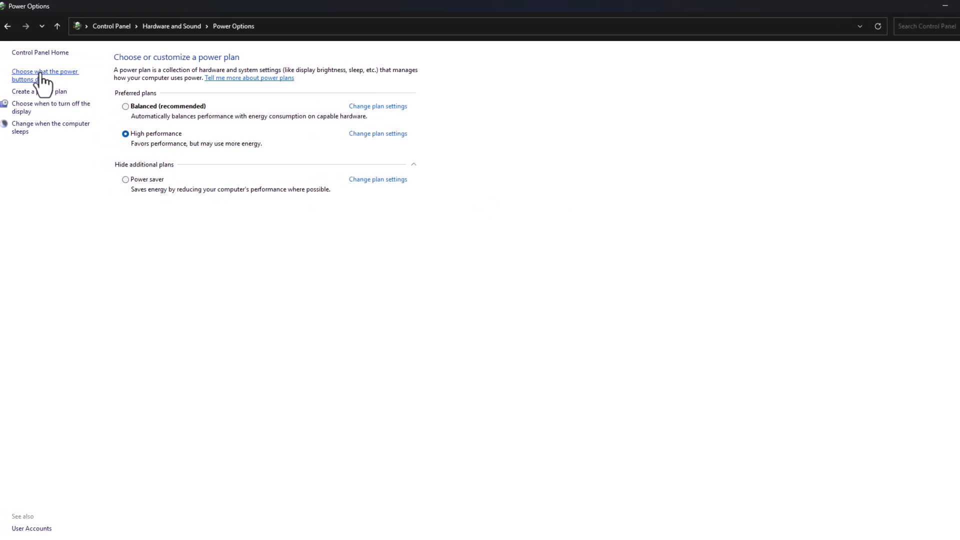
- Unlock the unavailable shutdown settings for the power buttons, leave Turn on fast startup unchecked, and save the changes
left_click(20, 75)
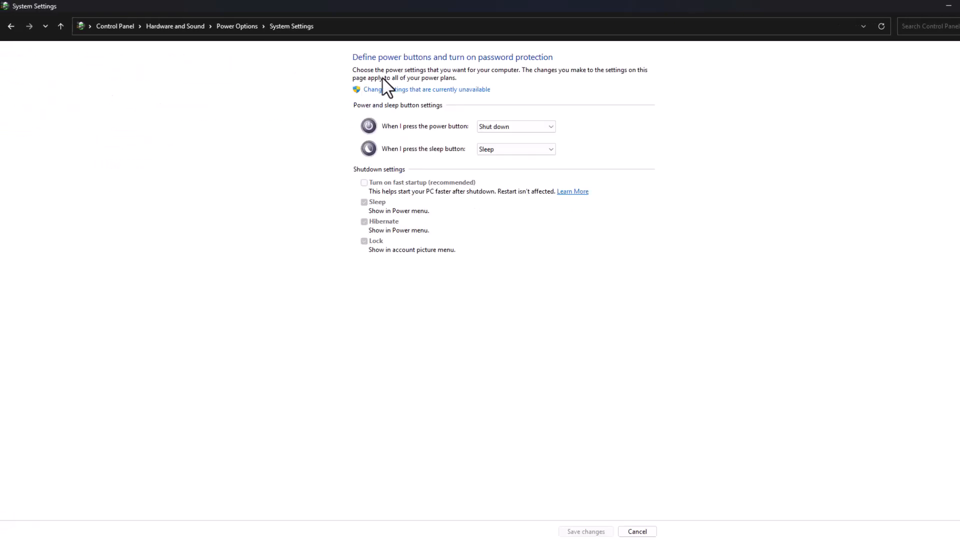
left_click(388, 90)
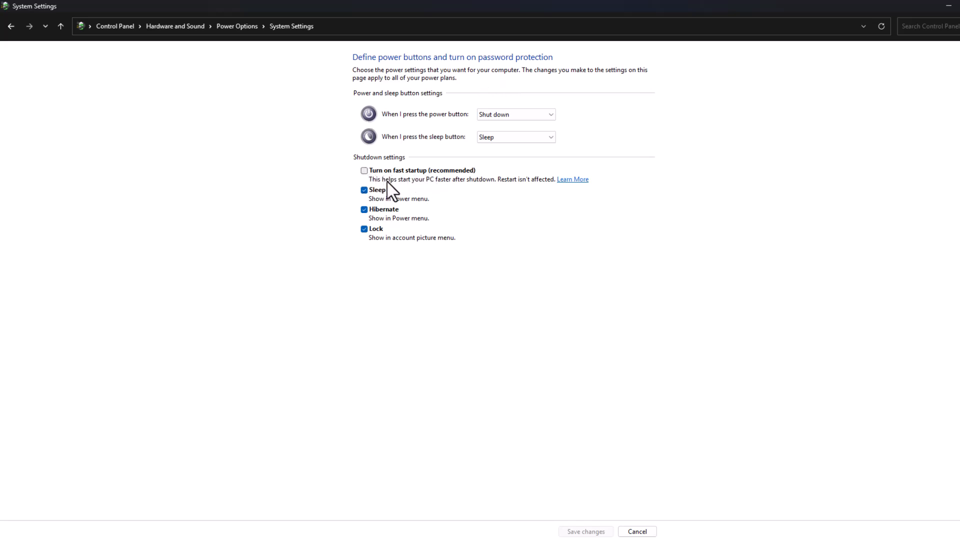
left_click(375, 171)
left_click(373, 173)
left_click(586, 531)
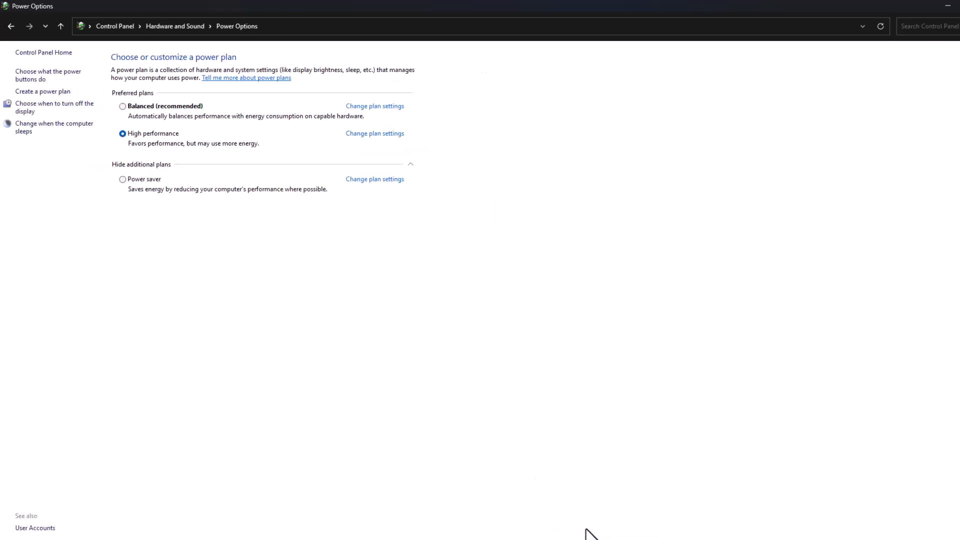